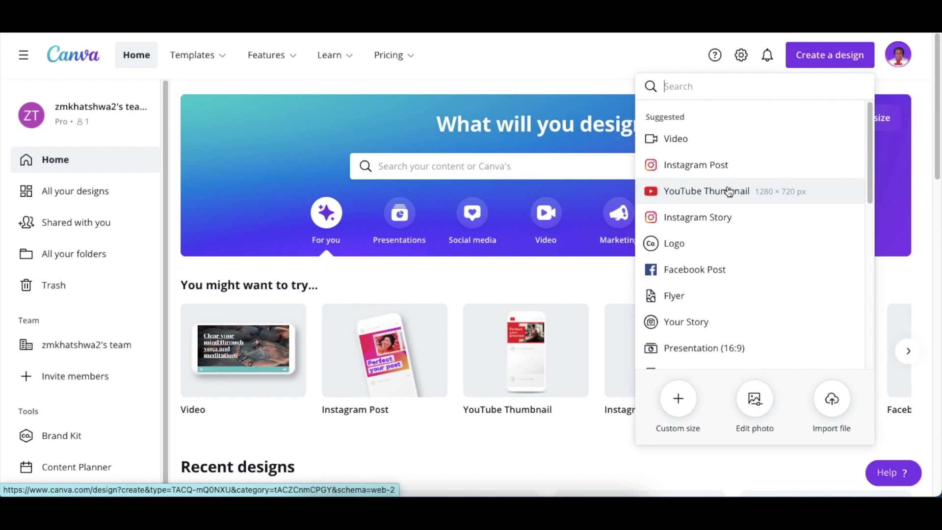
- Create a new blank Logo design from a 'log' search
type("log")
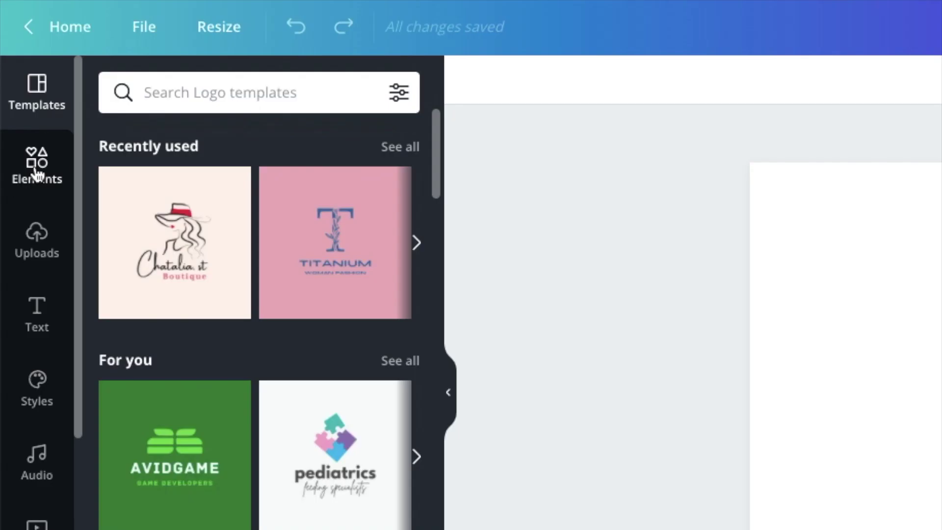
left_click(37, 173)
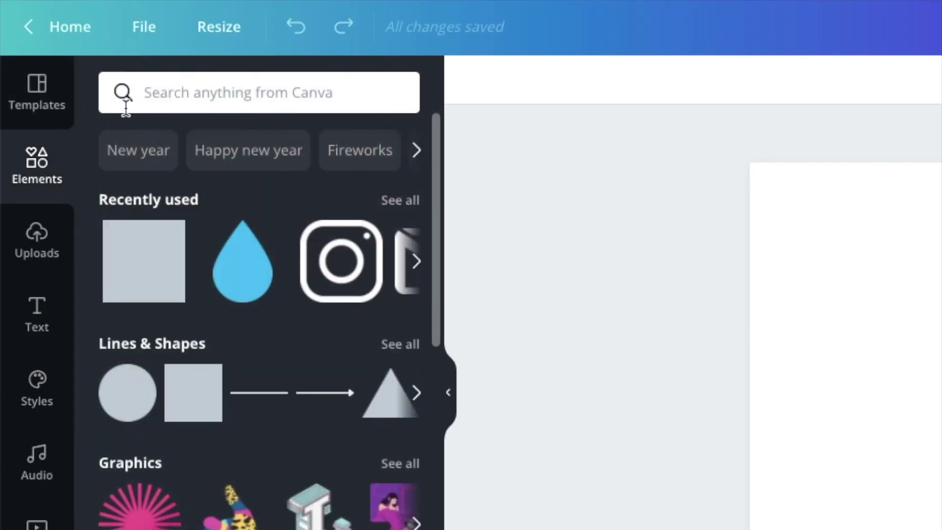
- Search Elements for 'j' and add the black floral J graphic from Graphics to the page
left_click(151, 95)
type("j")
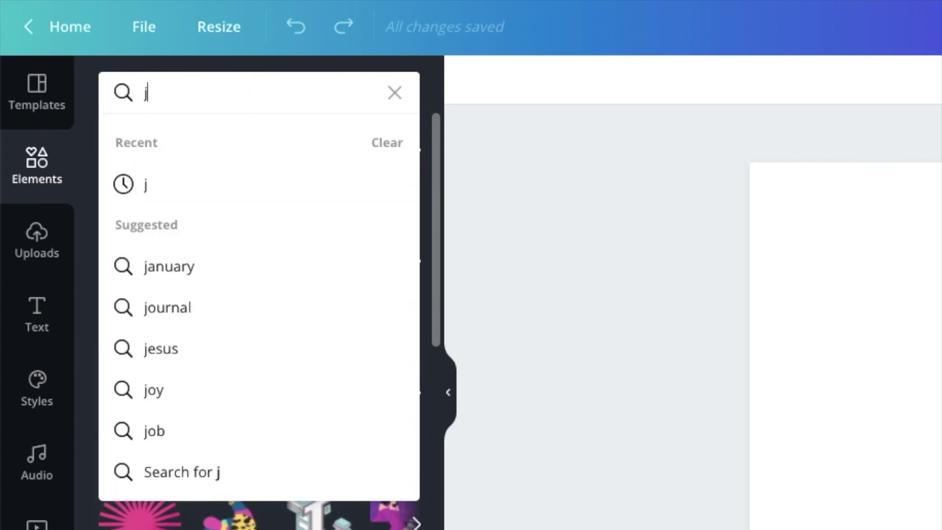
key("Return")
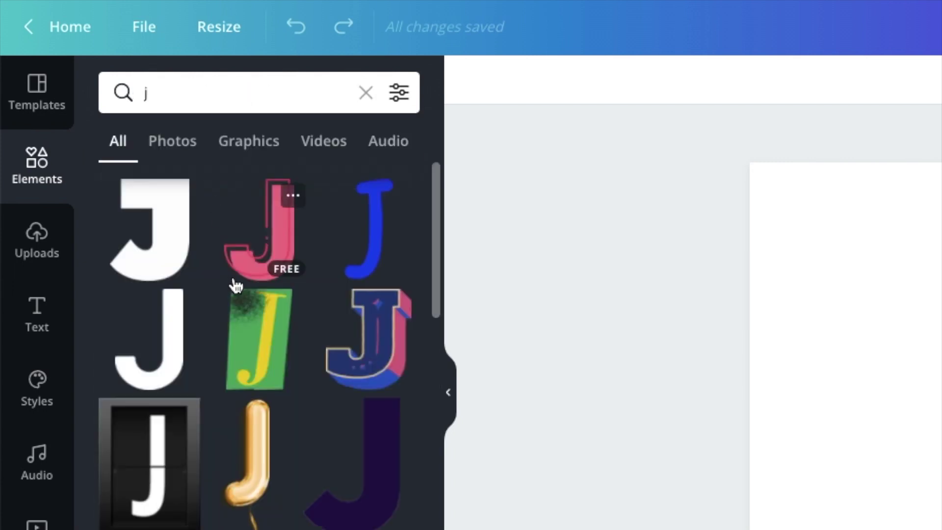
scroll(216, 231, "down", 1)
left_click(249, 142)
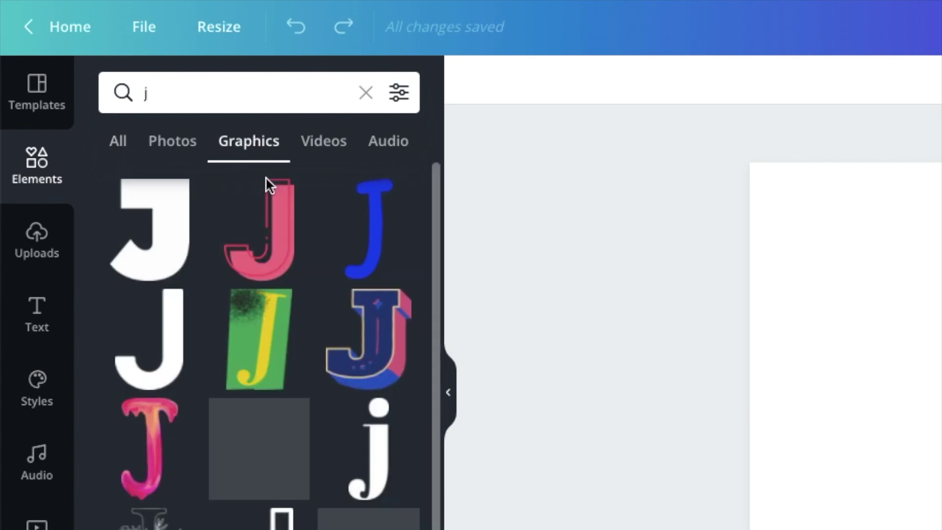
scroll(304, 362, "down", 6)
scroll(303, 363, "down", 10)
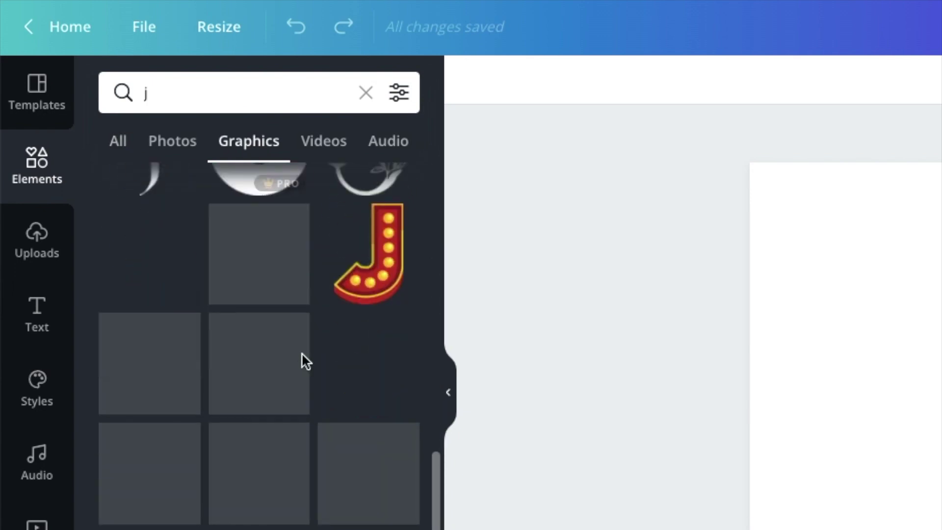
scroll(302, 380, "down", 15)
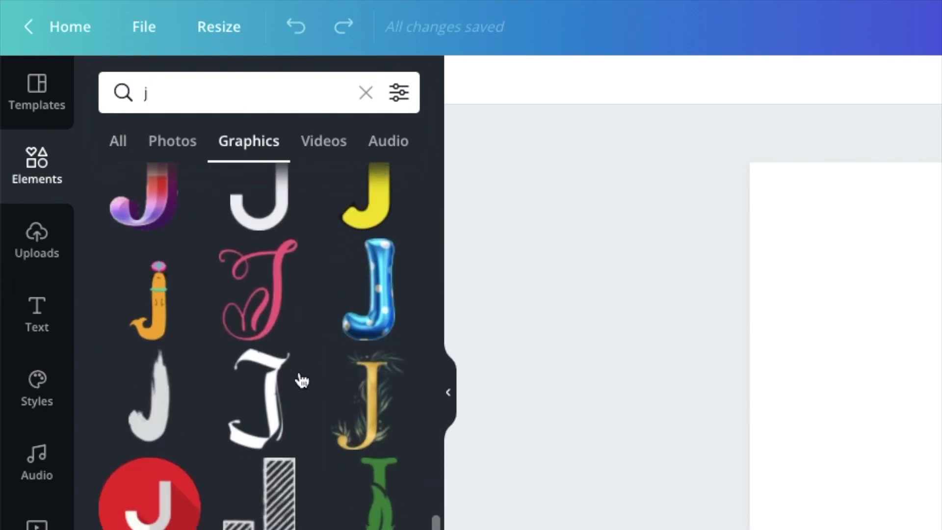
scroll(300, 383, "down", 10)
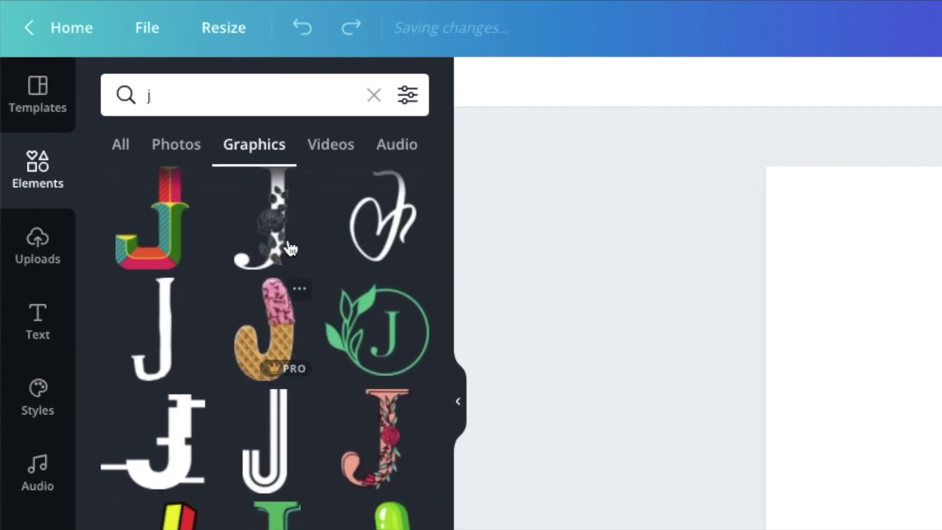
left_click(290, 249)
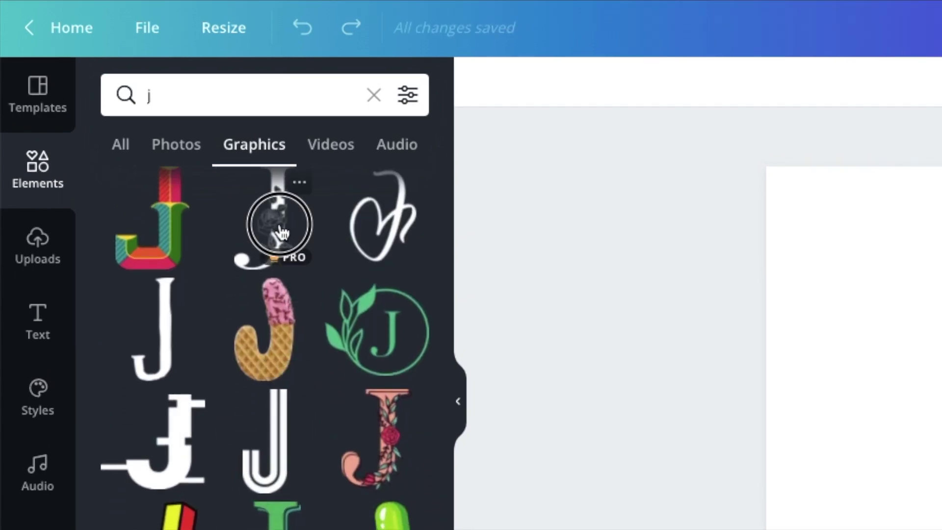
- Move the J up-left, add the matching floral C beside it, and enlarge the C to about 199×220
left_click_drag(934, 417, 913, 344)
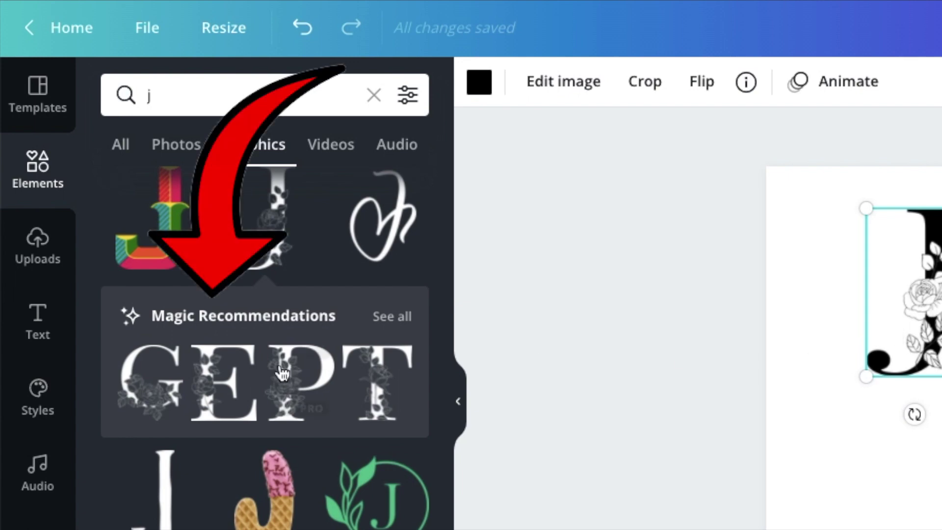
left_click(346, 375)
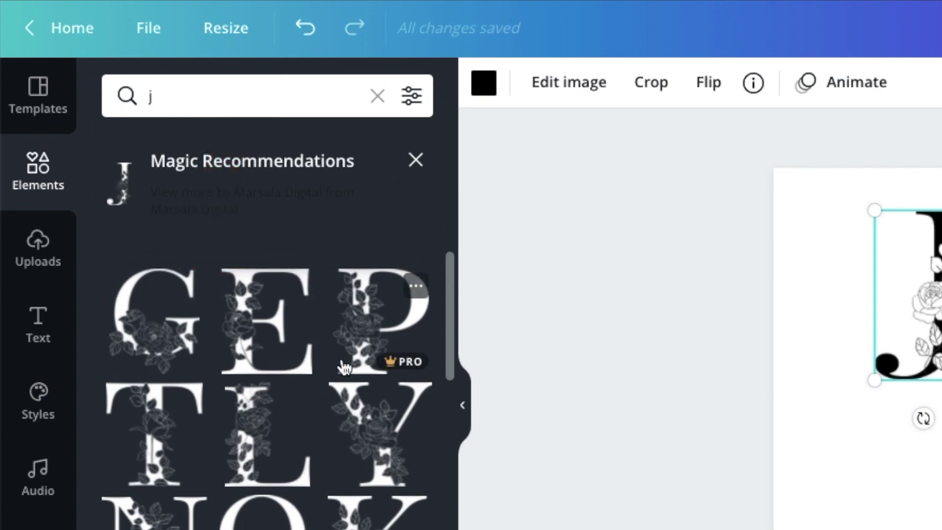
scroll(342, 514, "down", 4)
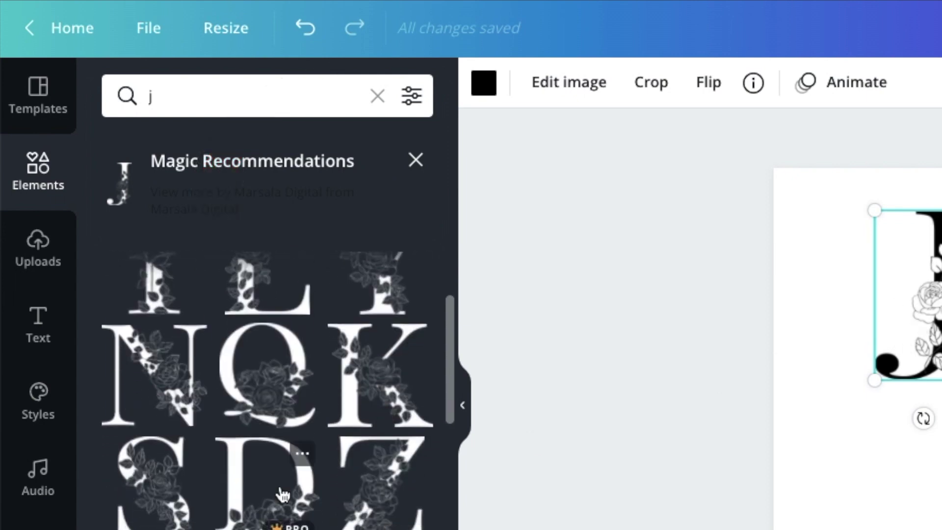
scroll(283, 494, "down", 5)
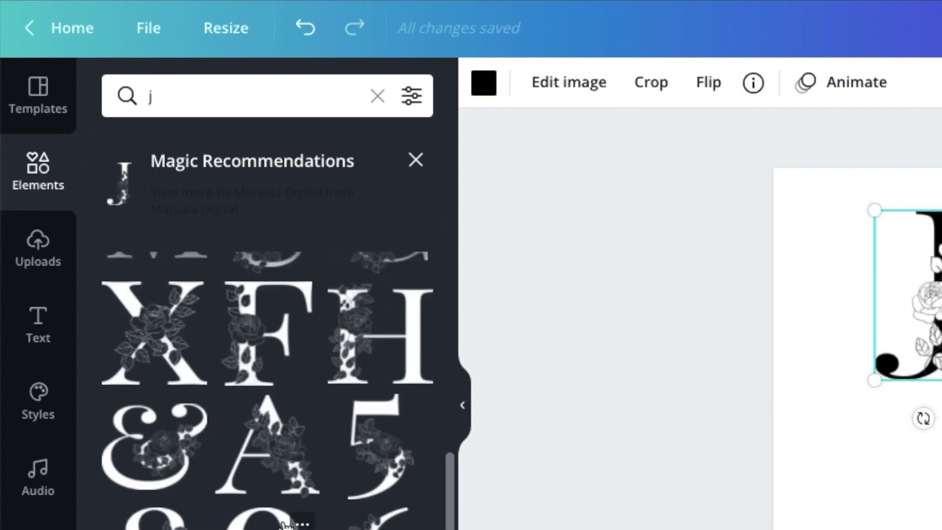
scroll(285, 523, "up", 6)
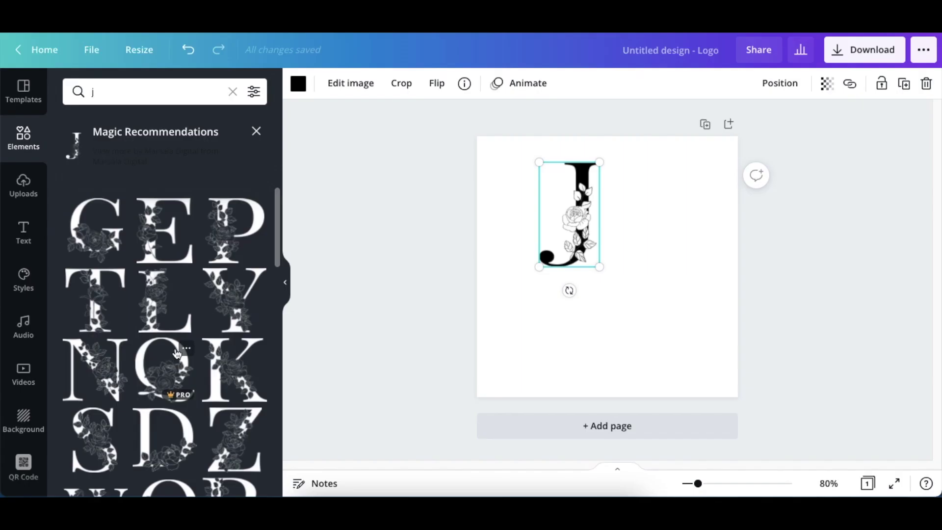
scroll(179, 358, "down", 10)
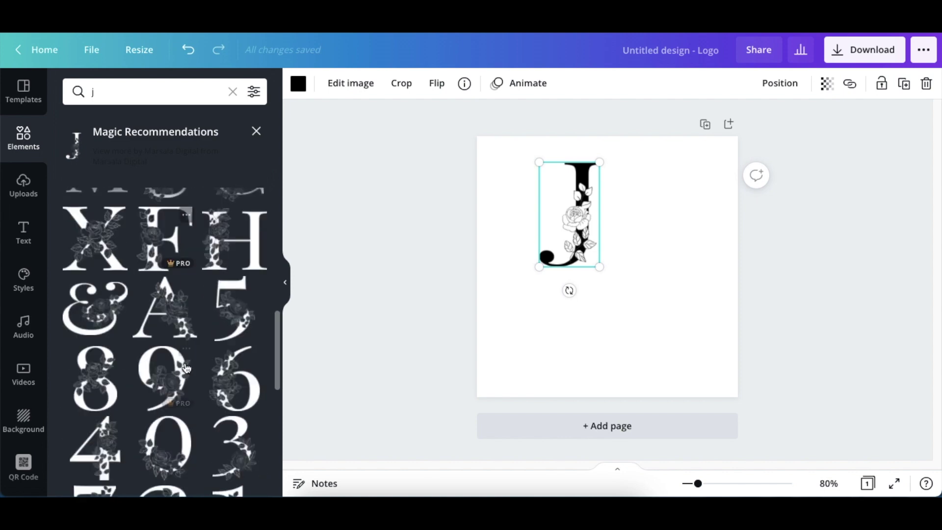
scroll(187, 367, "up", 3)
left_click(254, 309)
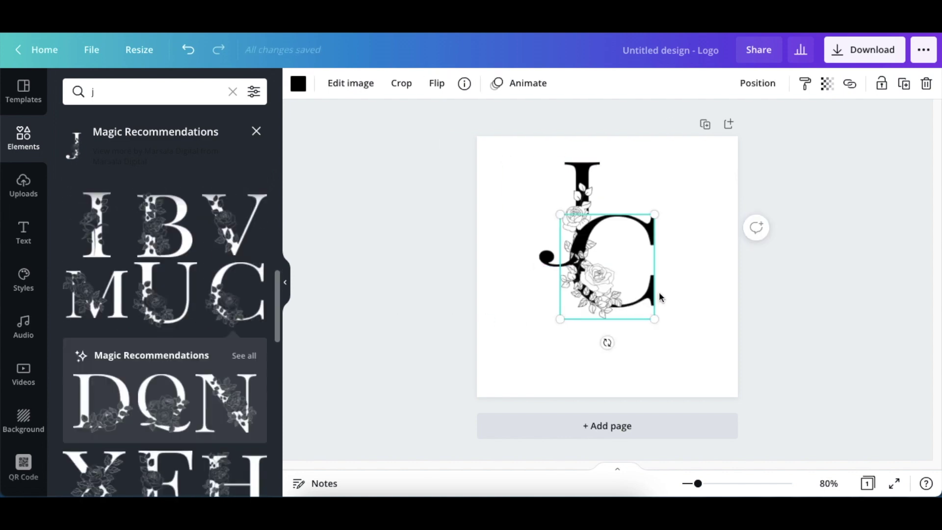
left_click_drag(644, 292, 680, 234)
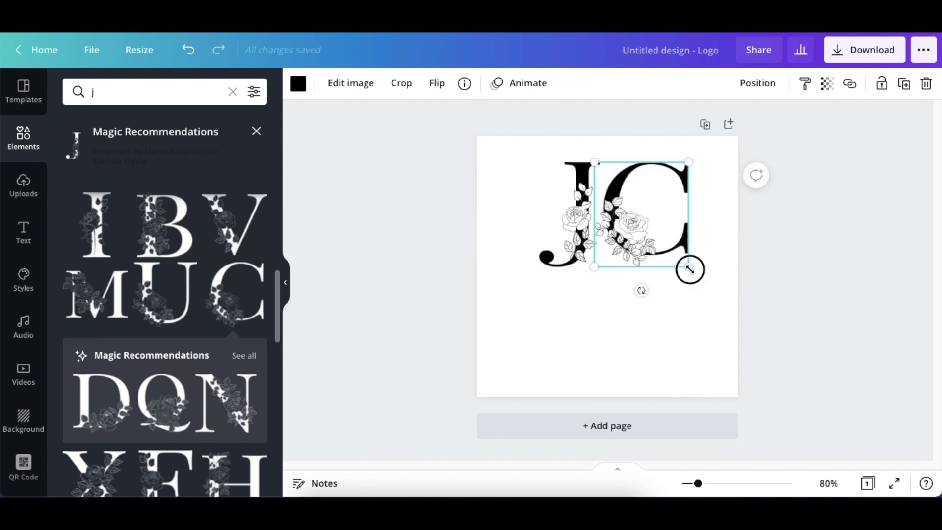
left_click_drag(690, 269, 697, 279)
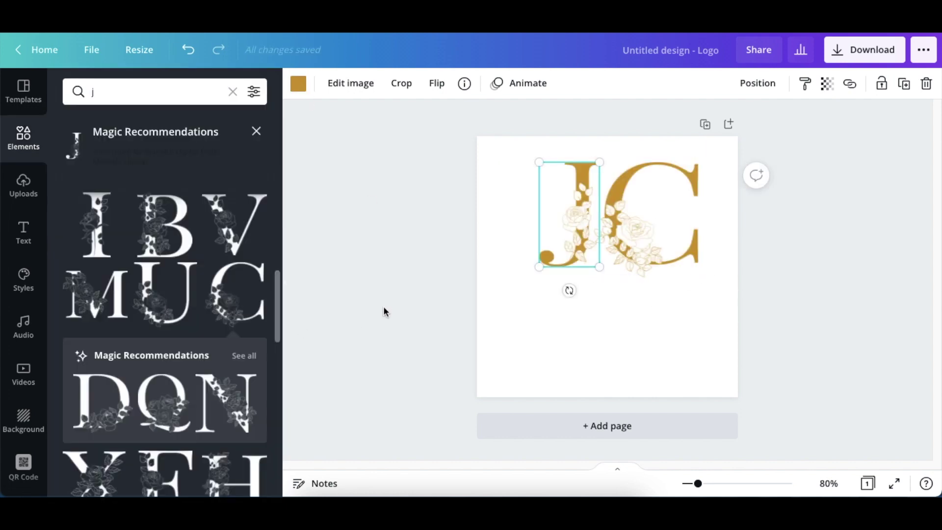
left_click(24, 233)
- Add a heading in Open Sans Extra Bold reading 'Jo's couture'
left_click(125, 163)
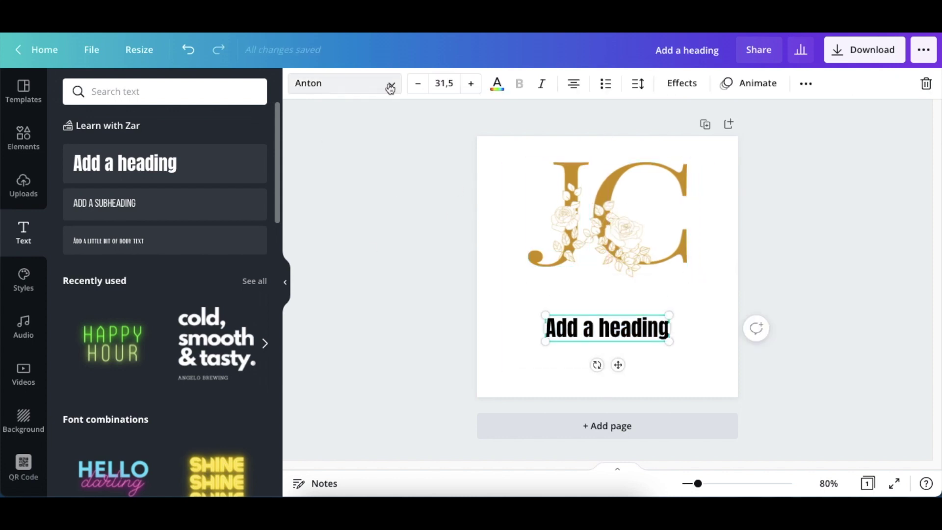
left_click(389, 86)
left_click_drag(275, 147, 272, 197)
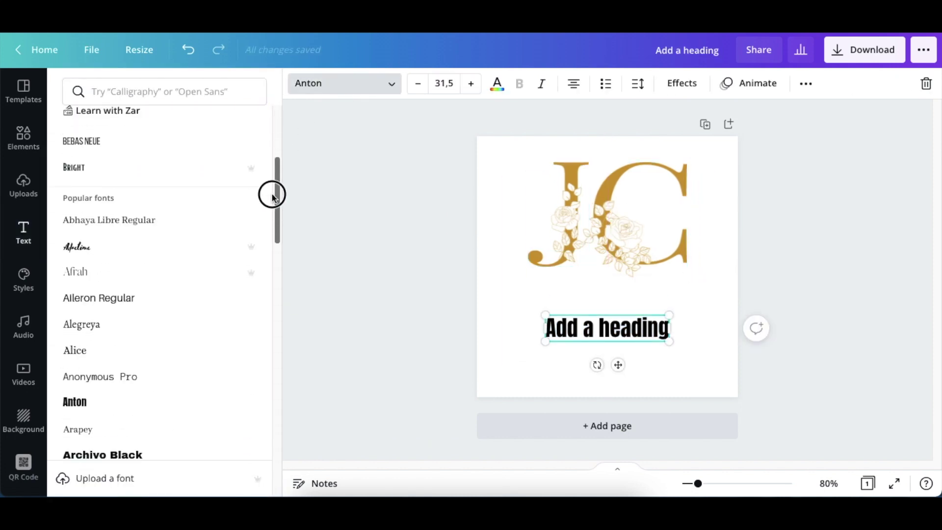
scroll(143, 204, "up", 5)
left_click(142, 204)
left_click(152, 176)
double_click(677, 330)
type("Jo's co")
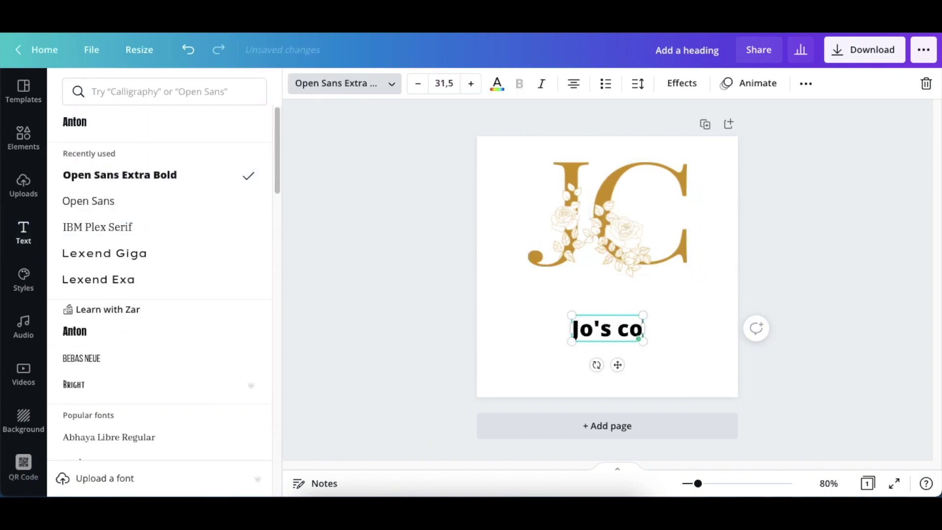
type("uture")
- Lower the JC monogram, tuck the title beneath it, and colour the title gold
left_click_drag(650, 218, 649, 237)
mouse_move(607, 328)
left_mouse_down()
mouse_move(607, 310)
mouse_move(617, 363)
mouse_move(610, 332)
left_mouse_up()
left_click(497, 84)
left_click(590, 314)
- Add an 'EST. FOR QUALITY' subheading and colour it gold
left_click(104, 203)
left_click(595, 131)
left_click(496, 83)
left_click(76, 402)
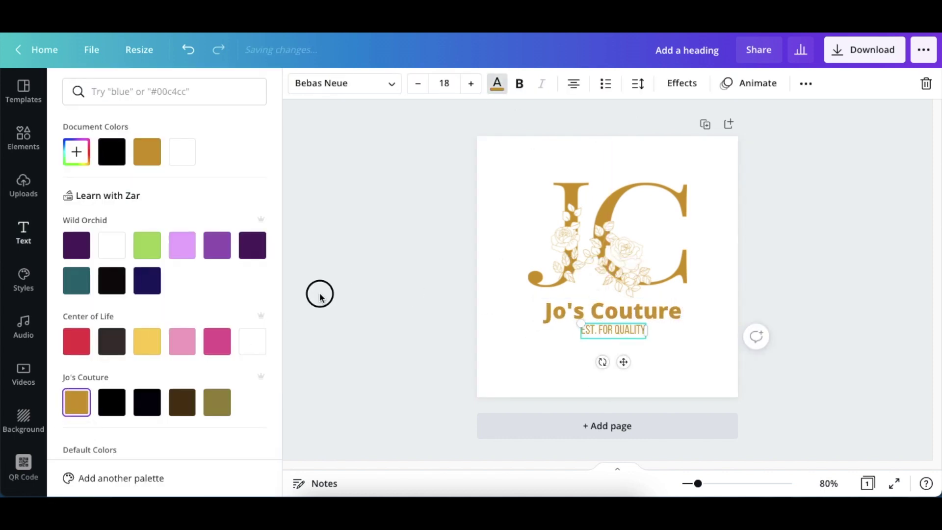
left_click(319, 294)
left_click(368, 252)
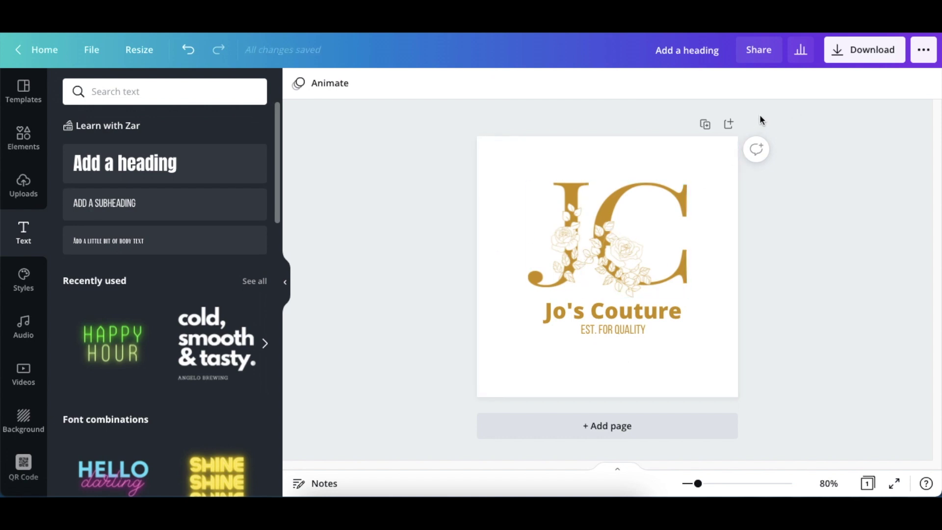
- Export the logo as a transparent-background PNG, saved as 'Add a heading (5).png'
left_click(856, 54)
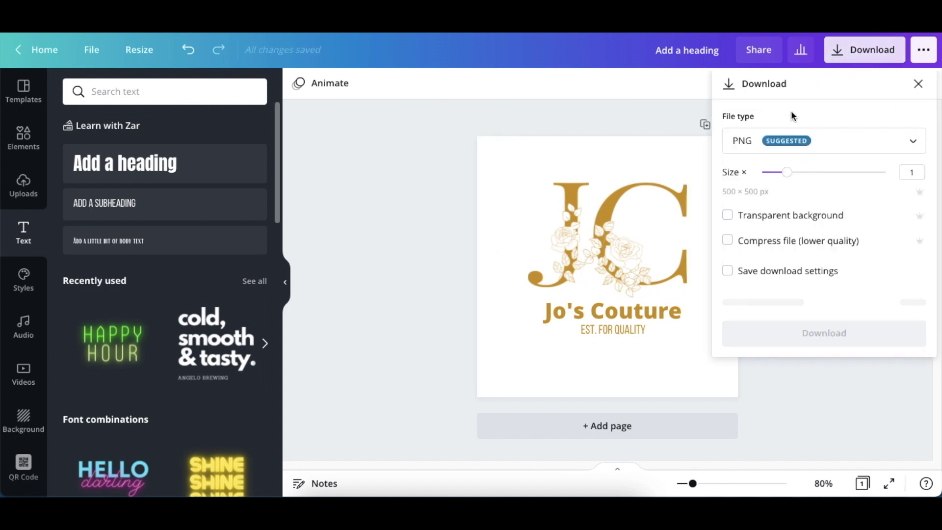
left_click(729, 216)
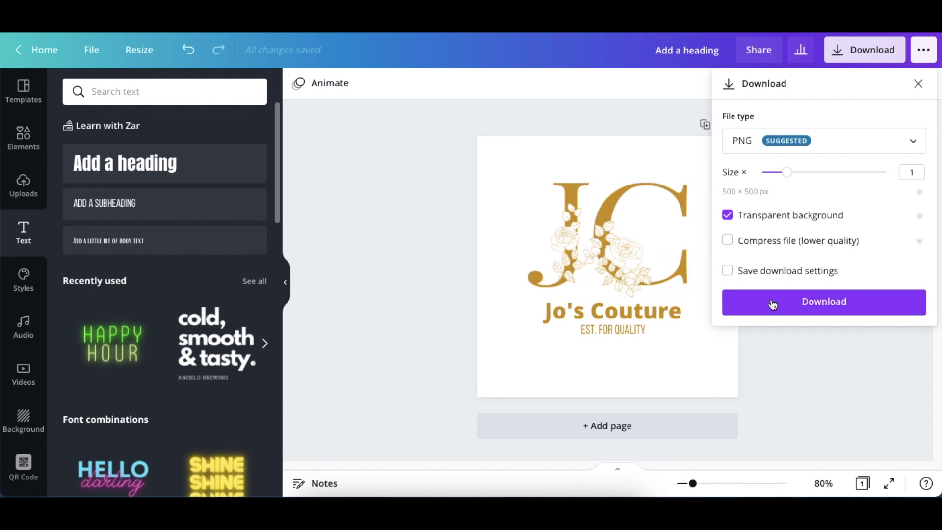
left_click(789, 302)
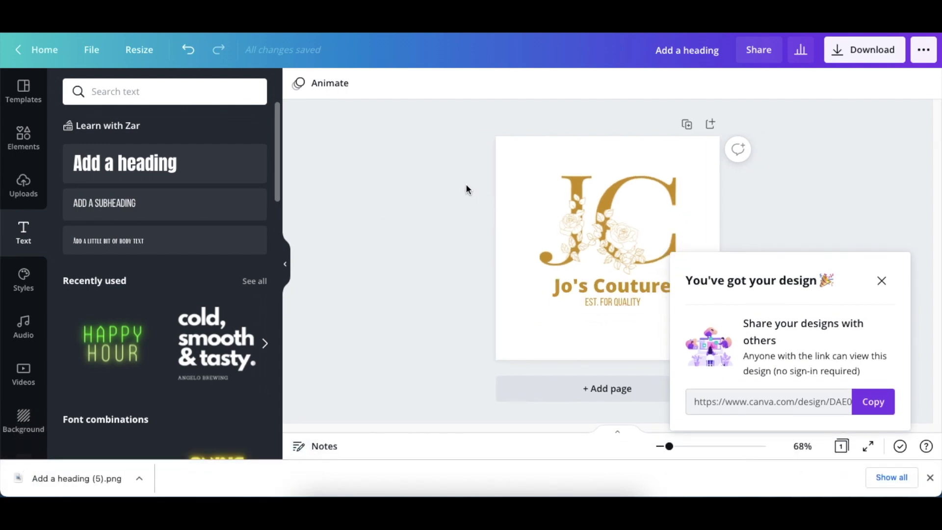
left_click(779, 30)
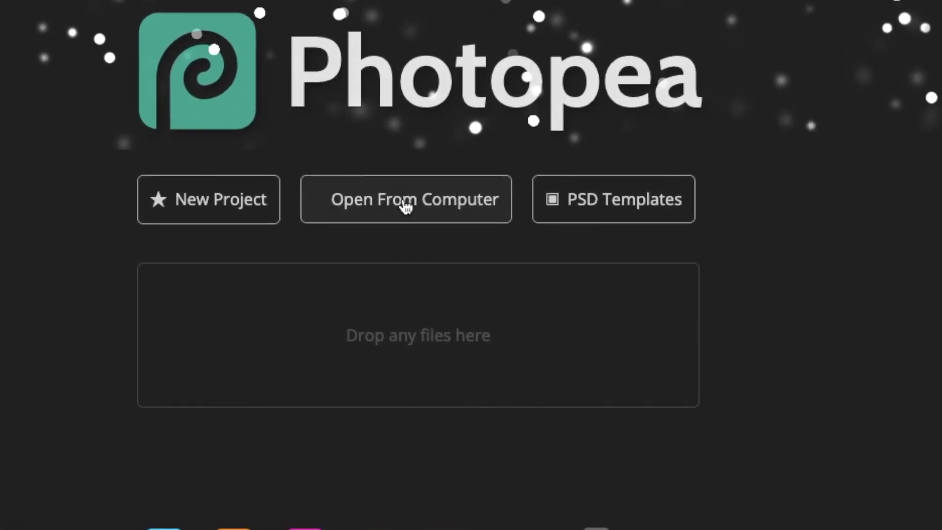
- Browse from the computer through 01. Design into 01. Mock up and open the 3D logo mockup PSD
left_click(406, 208)
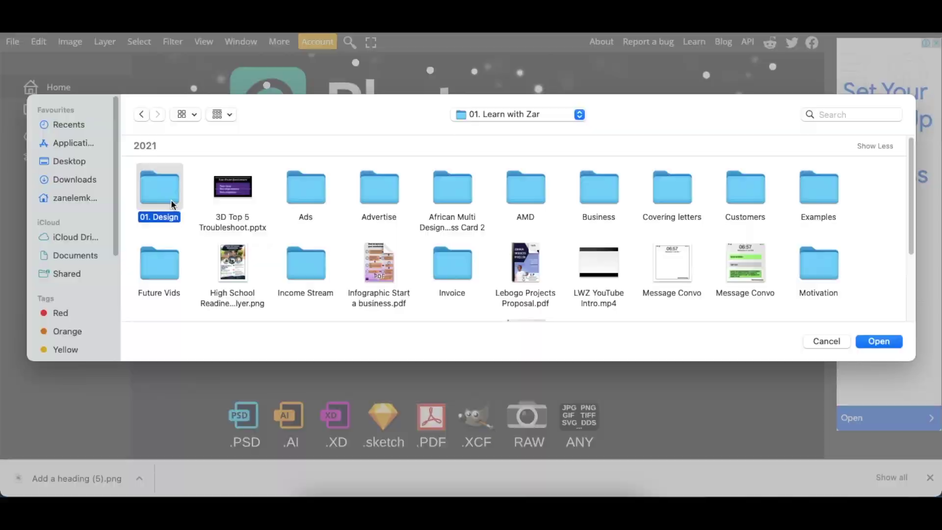
double_click(172, 197)
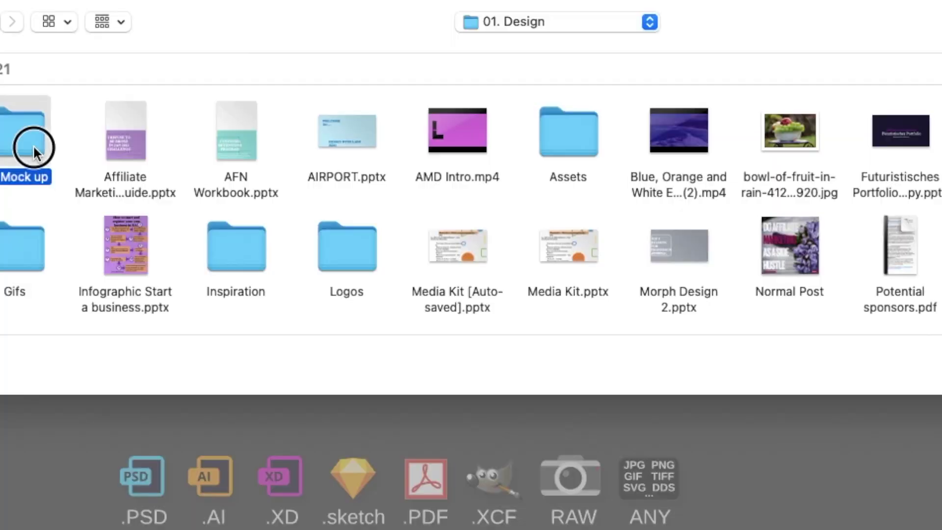
key("super+Down")
scroll(415, 253, "down", 2)
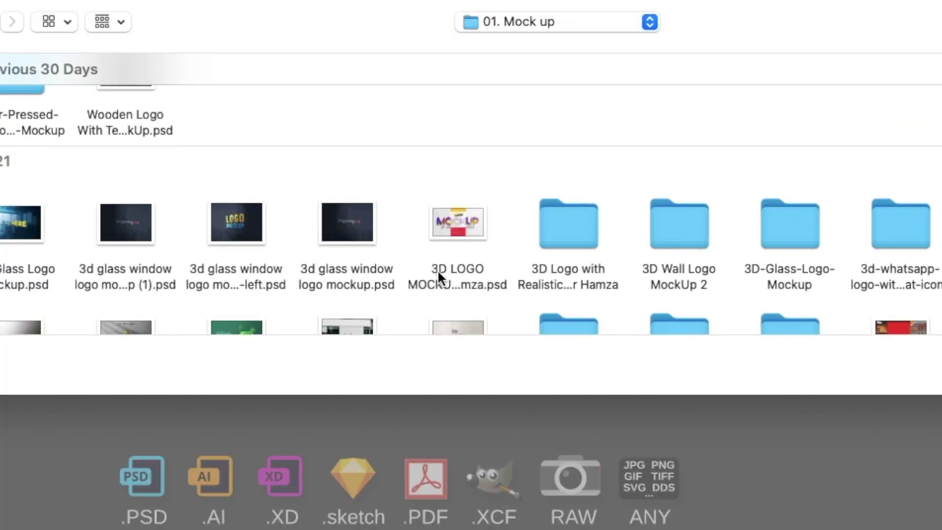
double_click(463, 240)
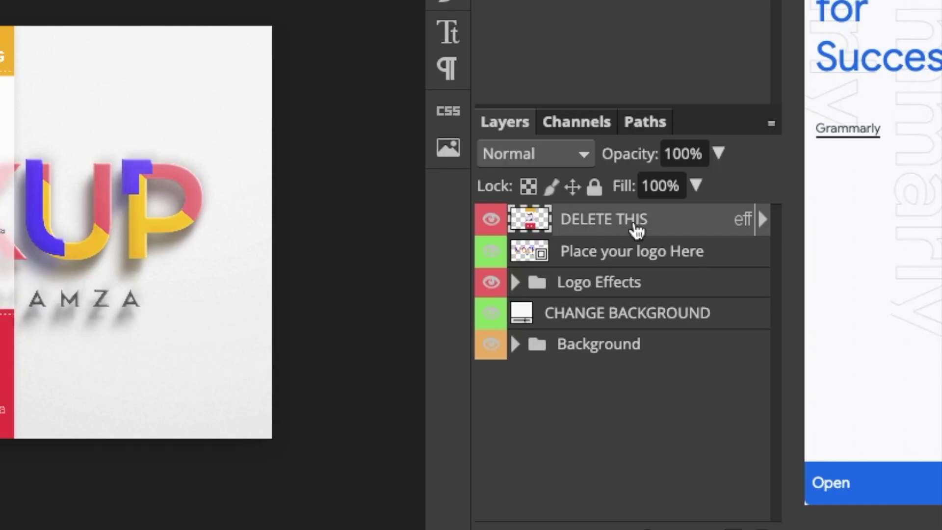
- Delete the DELETE THIS layer, open the 'Place your logo Here' smart object, and hide its sample logo
left_click(757, 525)
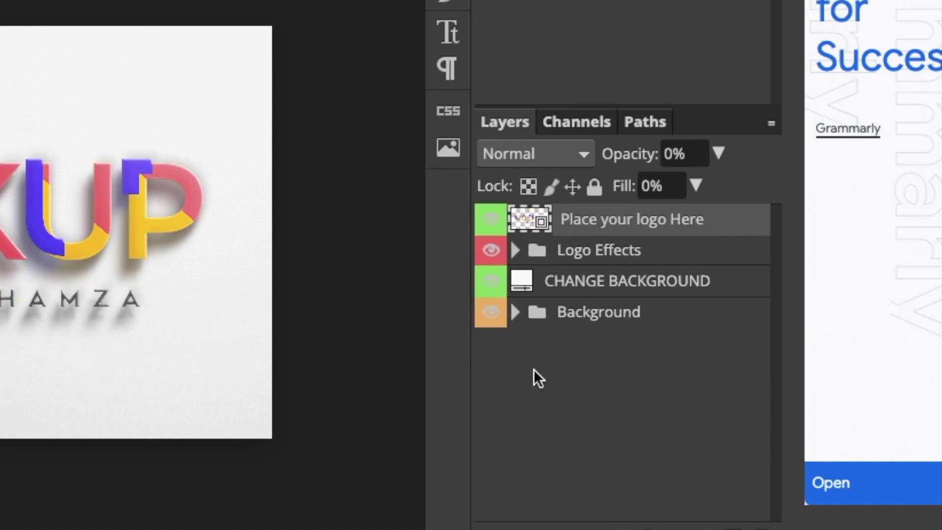
double_click(524, 222)
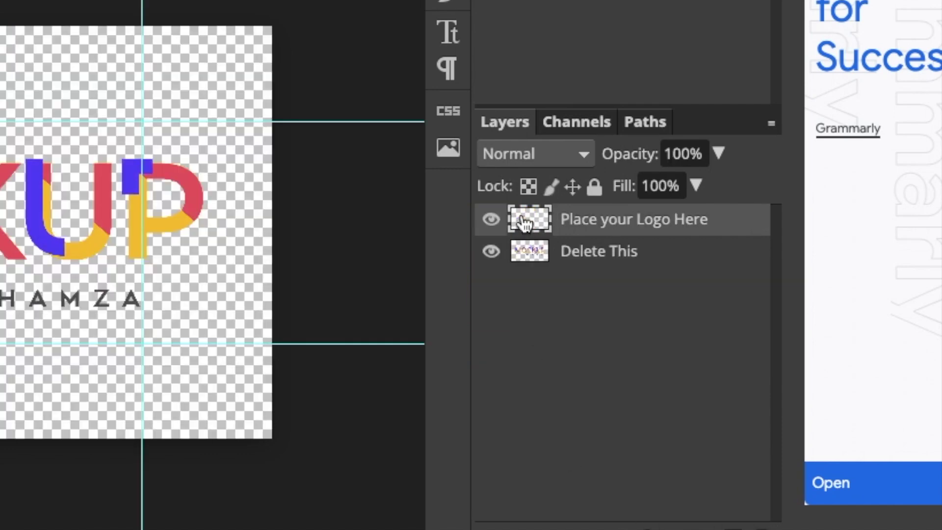
left_click(491, 252)
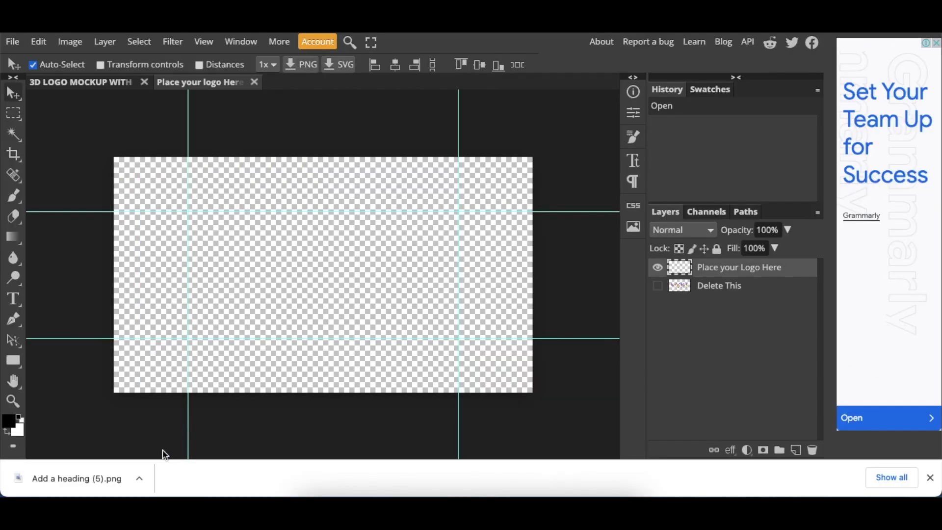
- Place 'Add a heading (5).png' in the placeholder, enlarge it to about 246% and centre it
left_click_drag(121, 486, 172, 400)
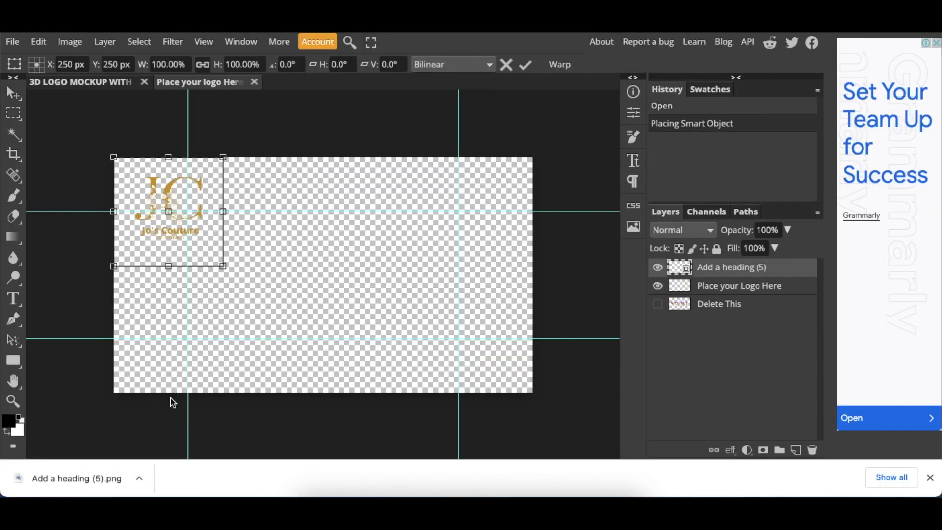
left_click_drag(223, 265, 381, 425)
left_click_drag(235, 305, 308, 298)
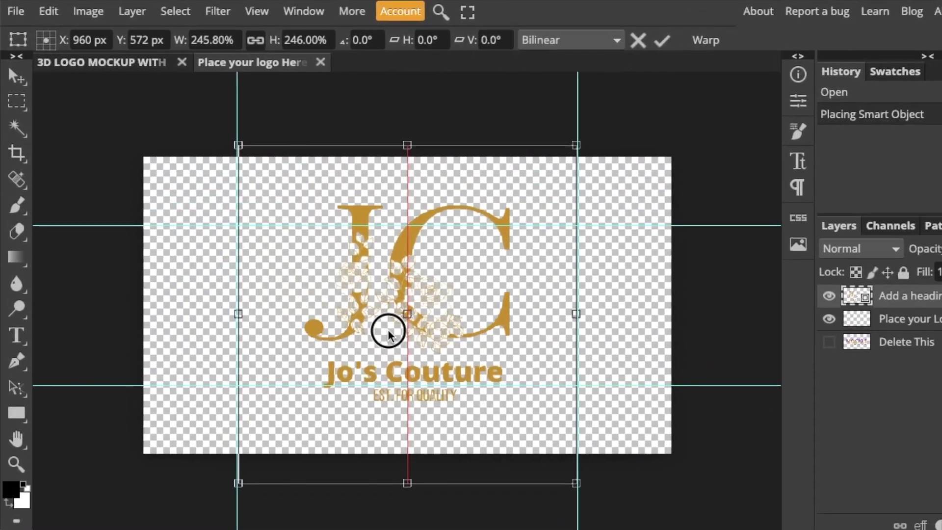
left_click_drag(387, 335, 387, 334)
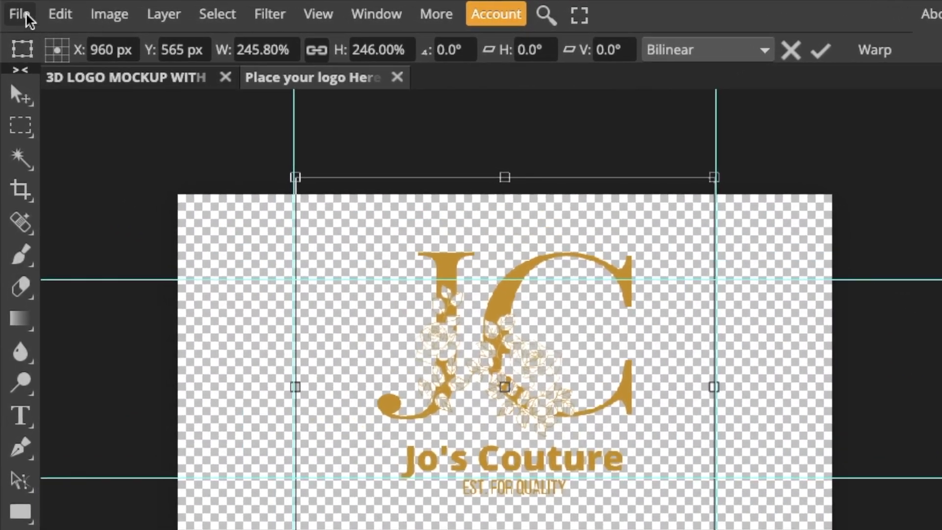
left_click(19, 13)
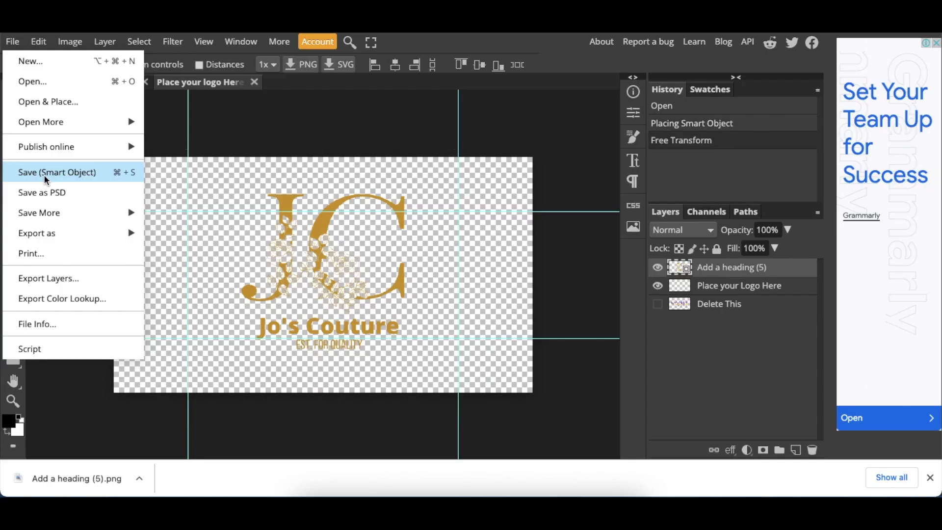
- Save the smart object and view the 3D LOGO MOCKUP showing the gold Jo's Couture logo
left_click(186, 120)
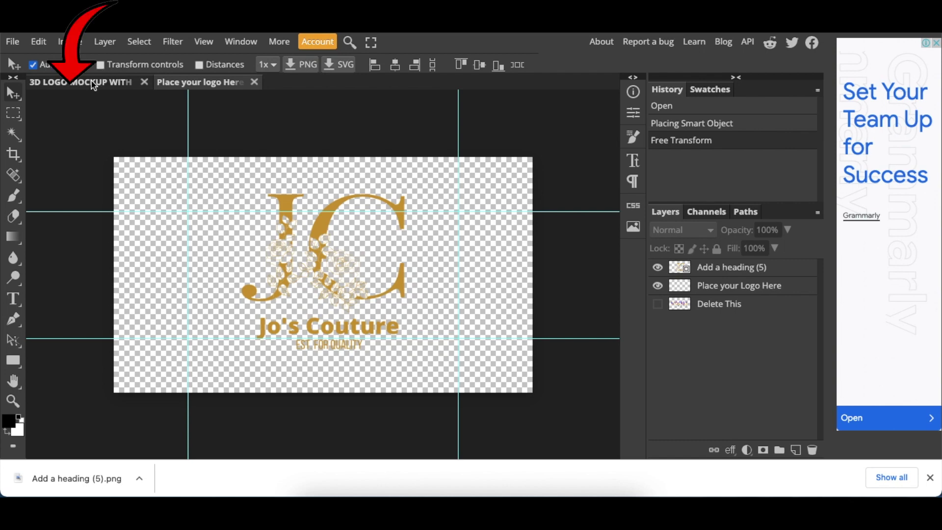
left_click(94, 86)
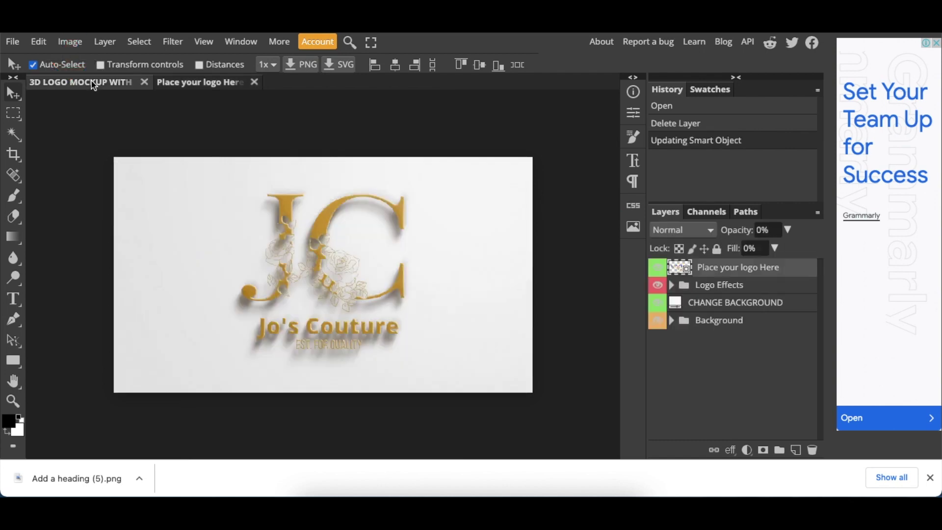